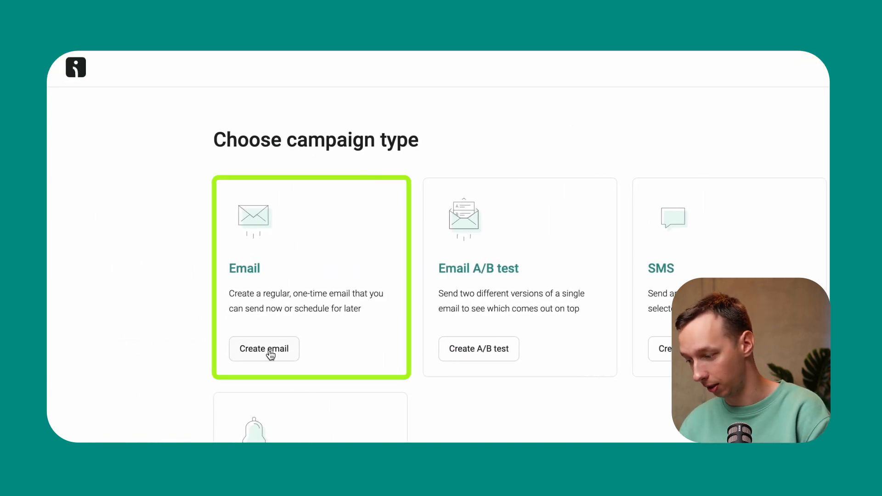
# Start a regular email campaign with the subject "20% off store-wide sale" and apply the generated suggestion "Hurry! 20% off store-wide sale ends soon"
pyautogui.click(270, 353)
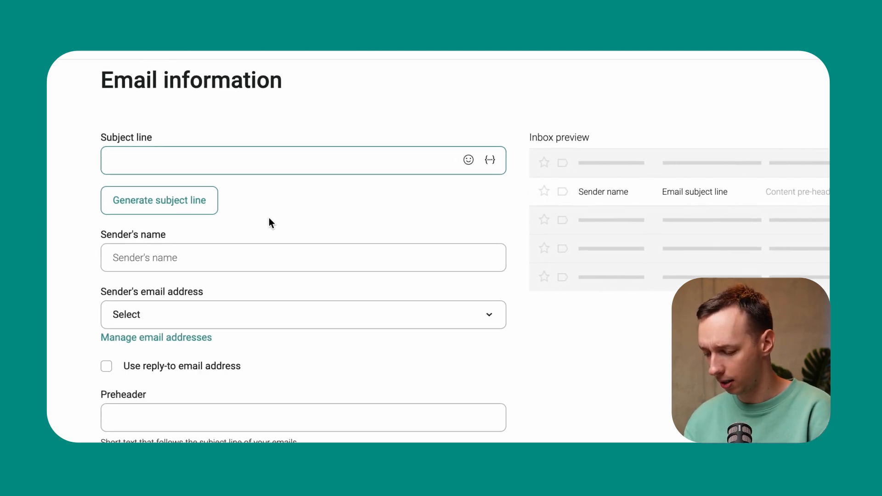
pyautogui.write('20% off store-wide sale')
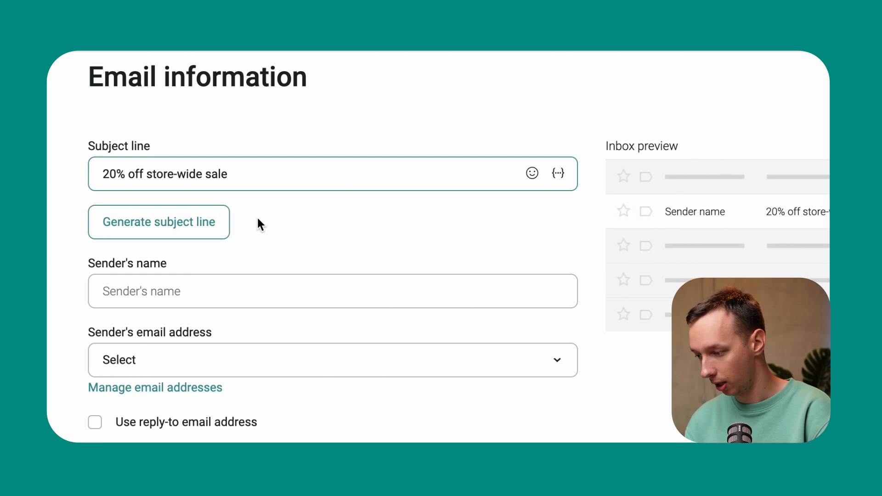
pyautogui.click(257, 218)
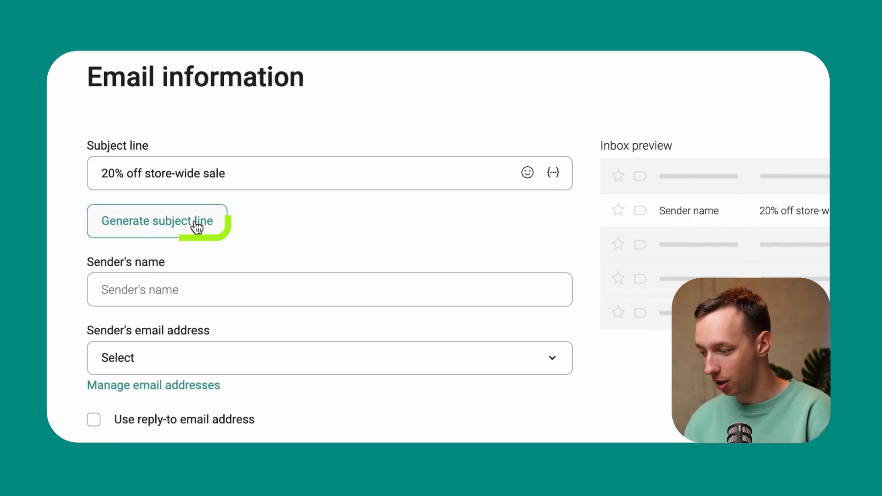
pyautogui.click(201, 222)
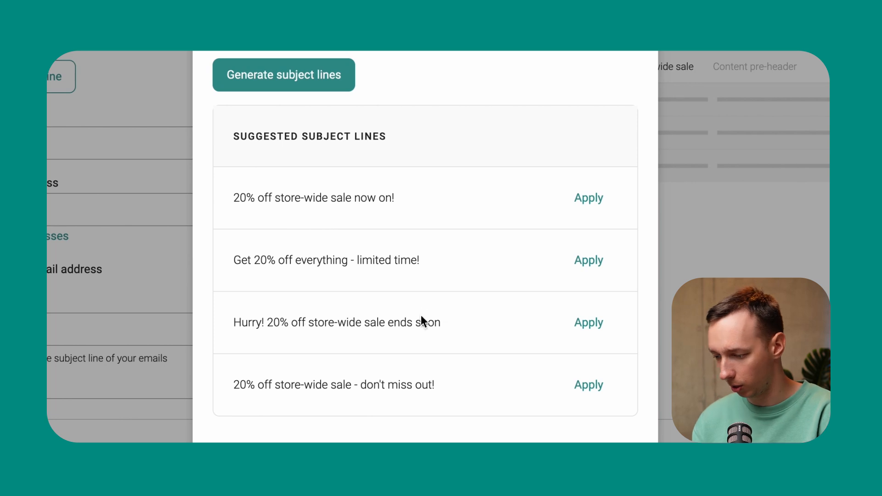
pyautogui.click(588, 322)
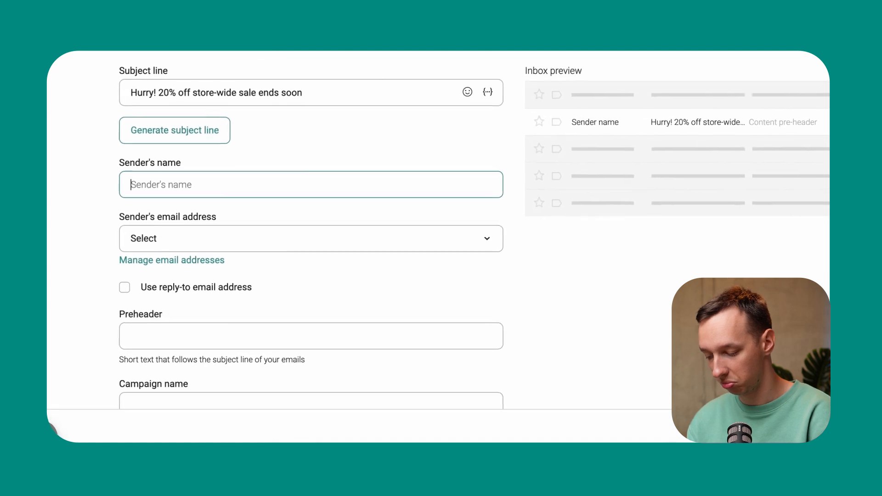
# Set the sender's name to "Your Store" and choose Shared Omnisend Email as the sender's email address
pyautogui.write('Your Store')
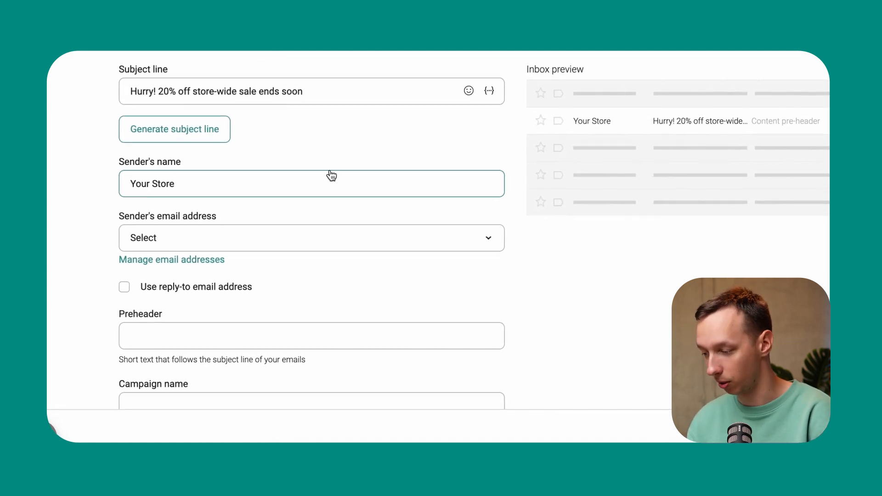
pyautogui.click(167, 240)
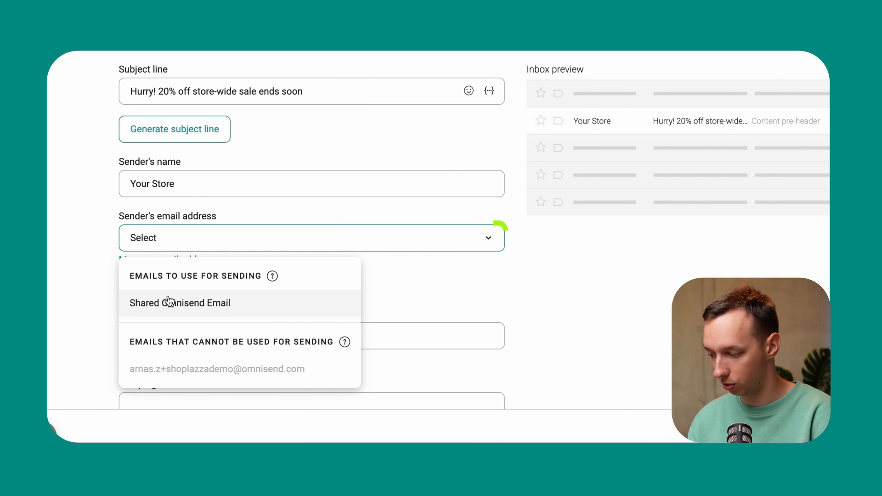
pyautogui.click(167, 306)
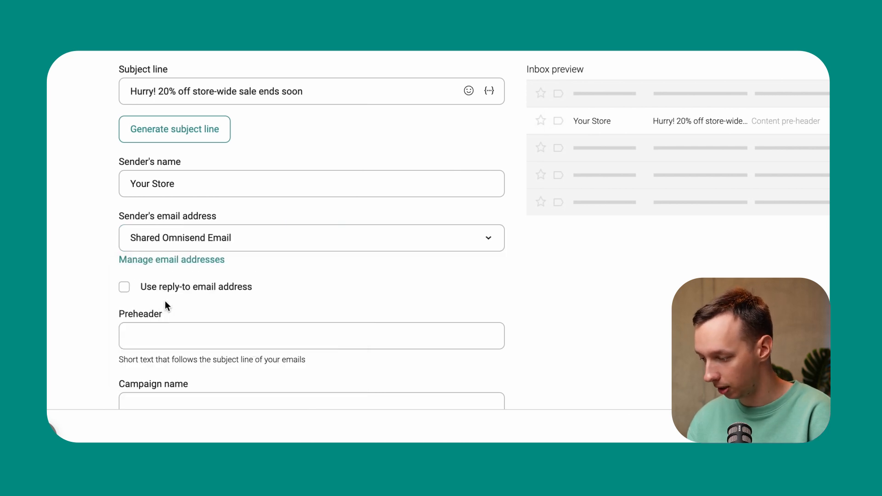
# Check where the preheader appears in the inbox preview, leave the optional fields empty and continue to template selection
pyautogui.scroll(-1, 103, 299)
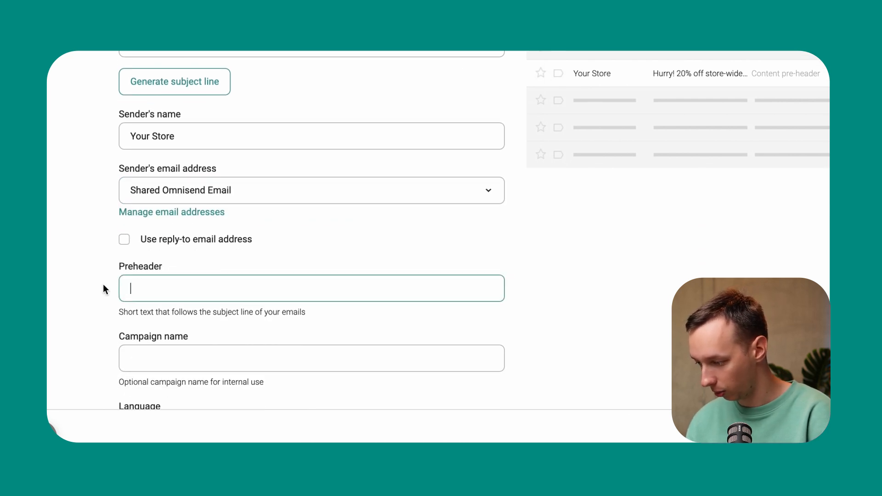
pyautogui.scroll(-1, 84, 280)
pyautogui.scroll(1, 85, 280)
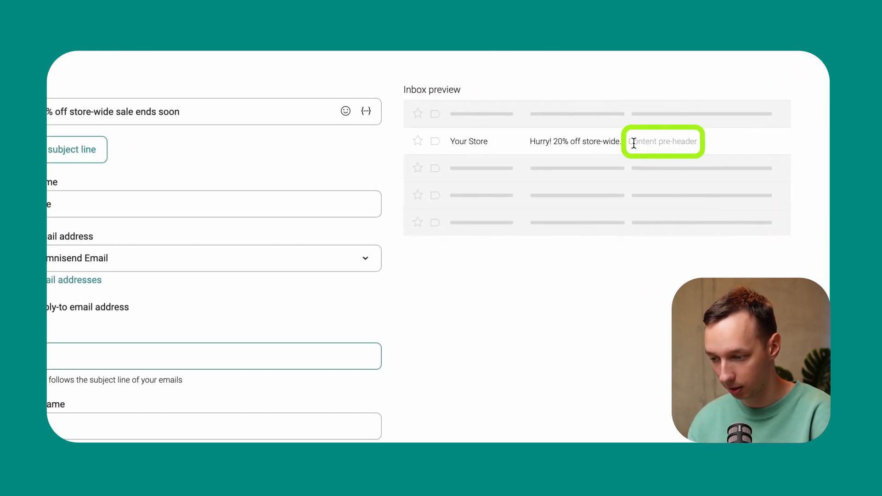
pyautogui.moveTo(633, 143); pyautogui.dragTo(698, 143)
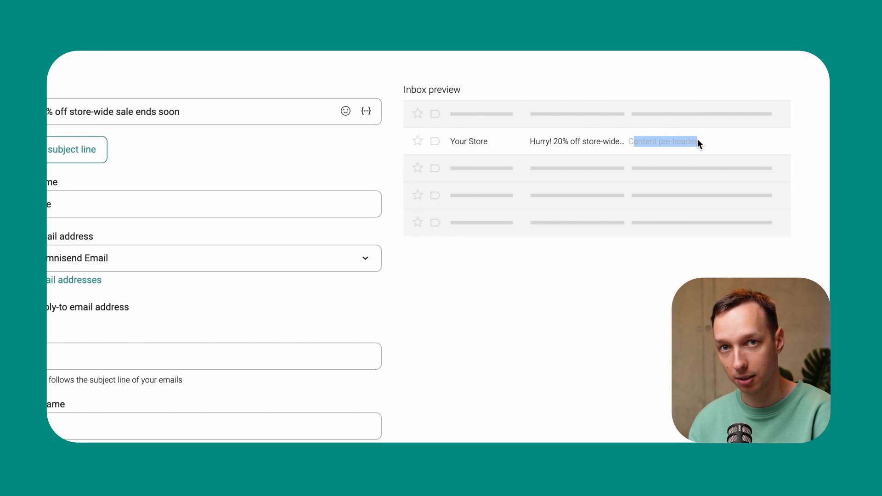
pyautogui.scroll(-2, 654, 177)
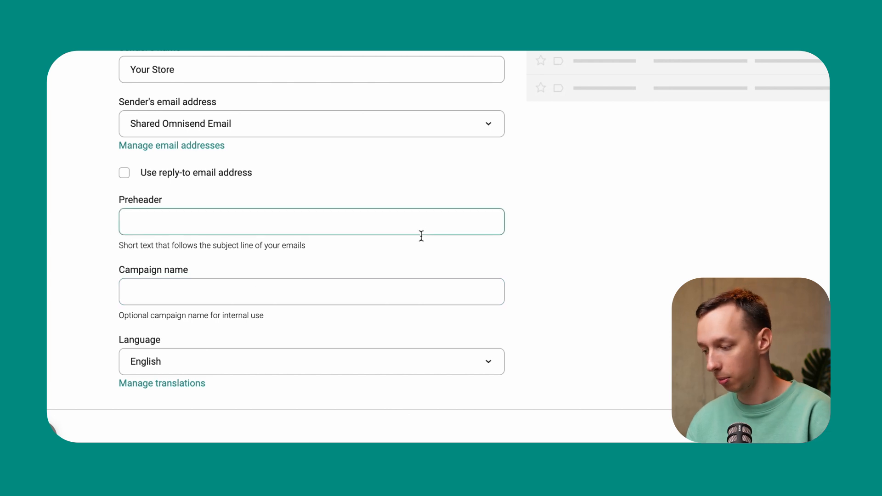
pyautogui.scroll(3, 303, 226)
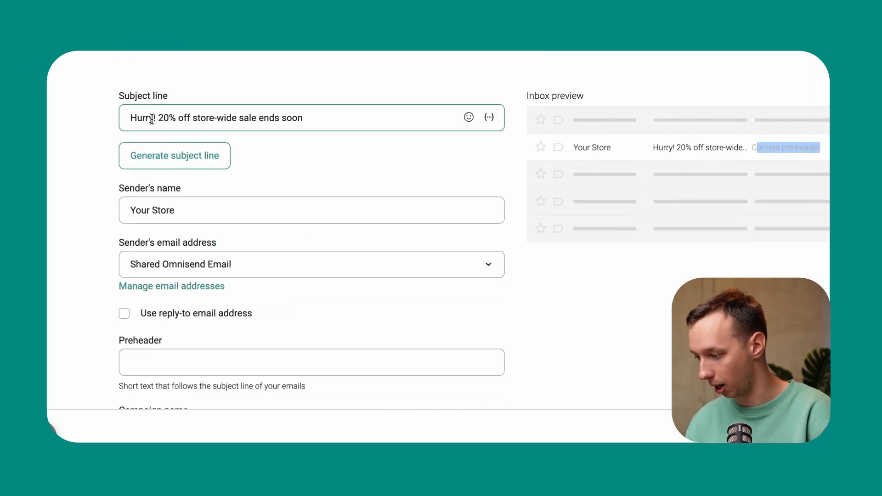
pyautogui.scroll(-5, 222, 238)
pyautogui.click(783, 415)
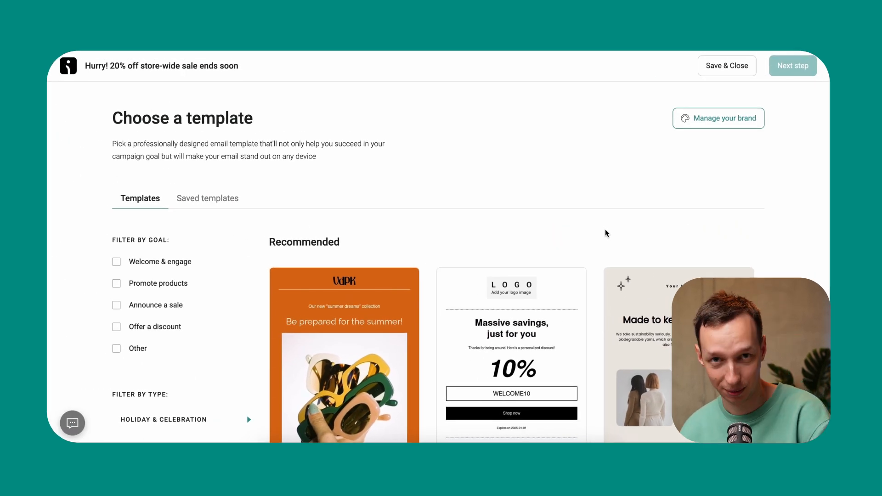
# Look through the recommended email templates and filter them by the goal "Announce a sale"
pyautogui.scroll(-15, 581, 213)
pyautogui.scroll(-20, 581, 213)
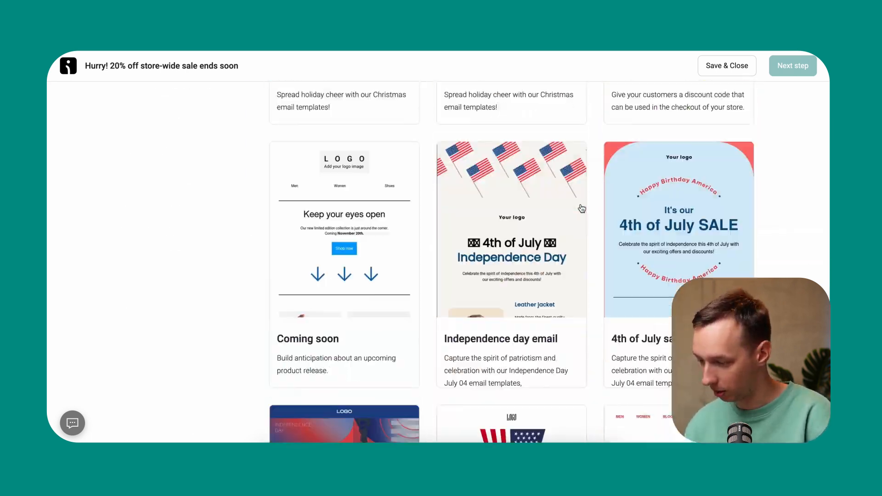
pyautogui.scroll(-20, 582, 208)
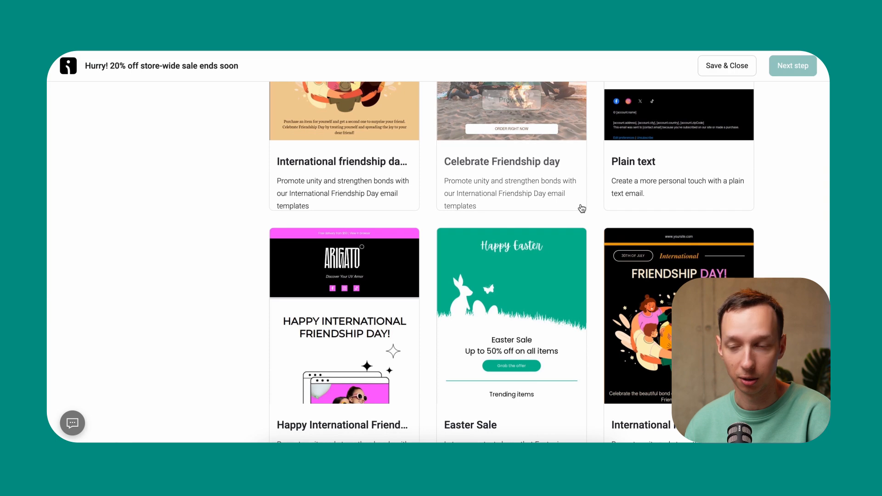
pyautogui.scroll(-8, 581, 208)
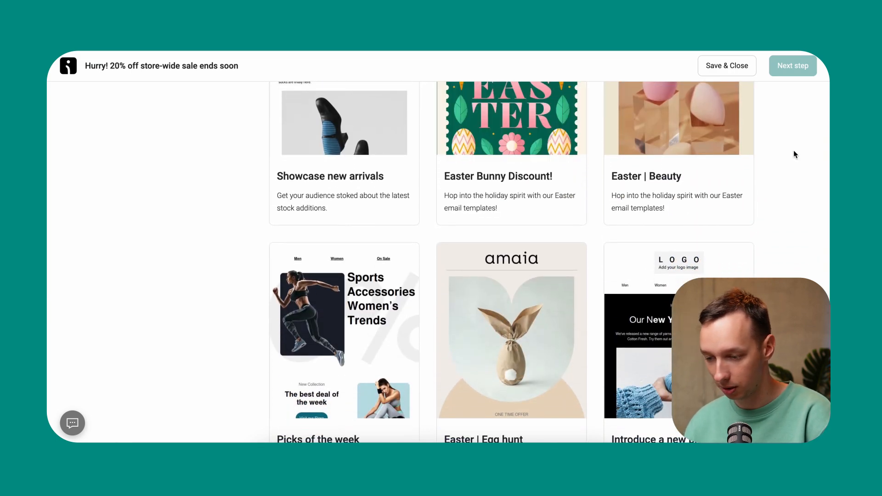
pyautogui.scroll(20, 795, 155)
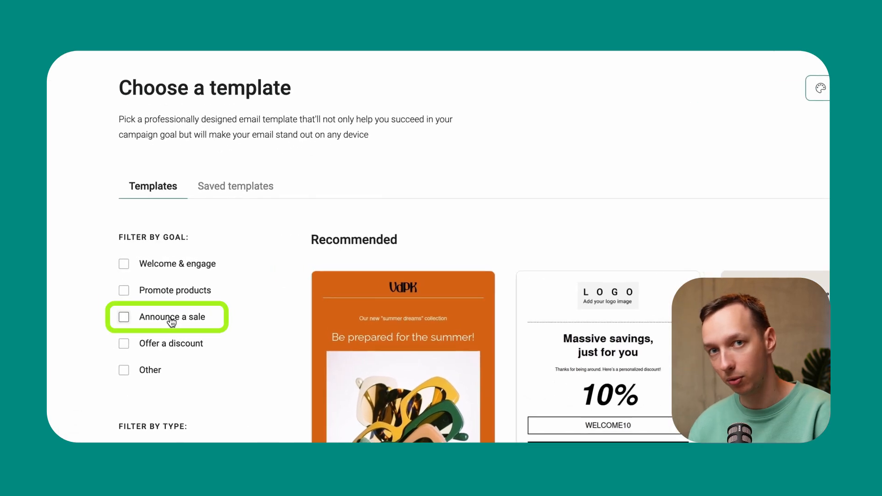
pyautogui.click(174, 324)
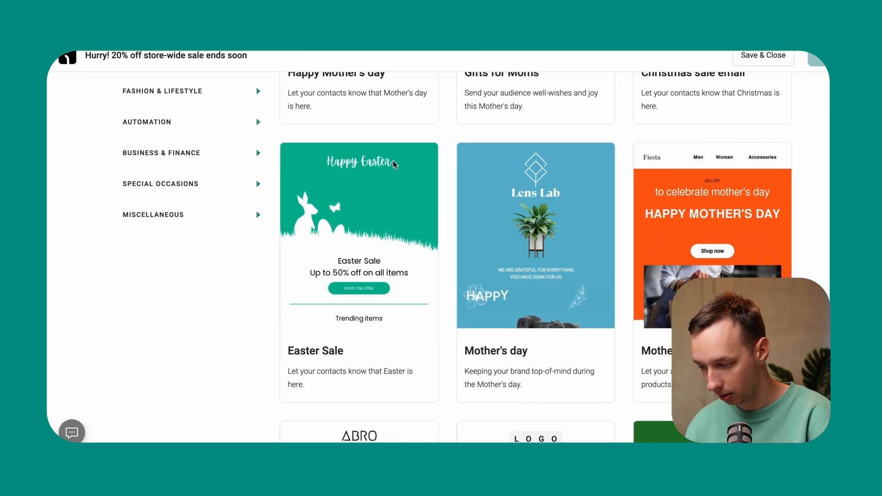
# Find the "Black Friday starts now" template among the filtered templates and use it for the email
pyautogui.scroll(-3, 392, 161)
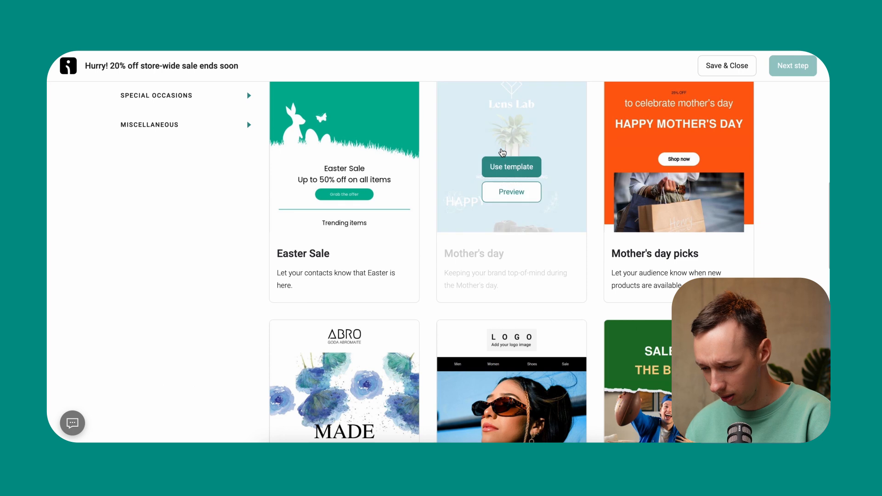
pyautogui.scroll(-6, 674, 252)
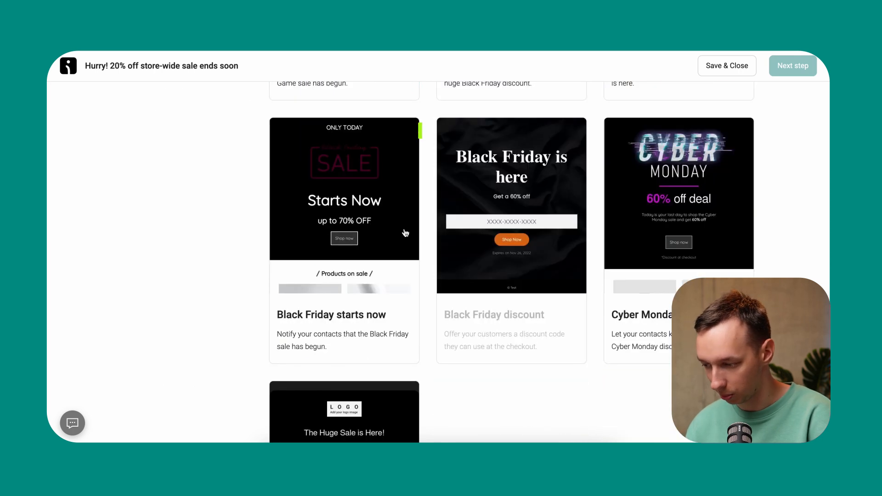
pyautogui.click(356, 229)
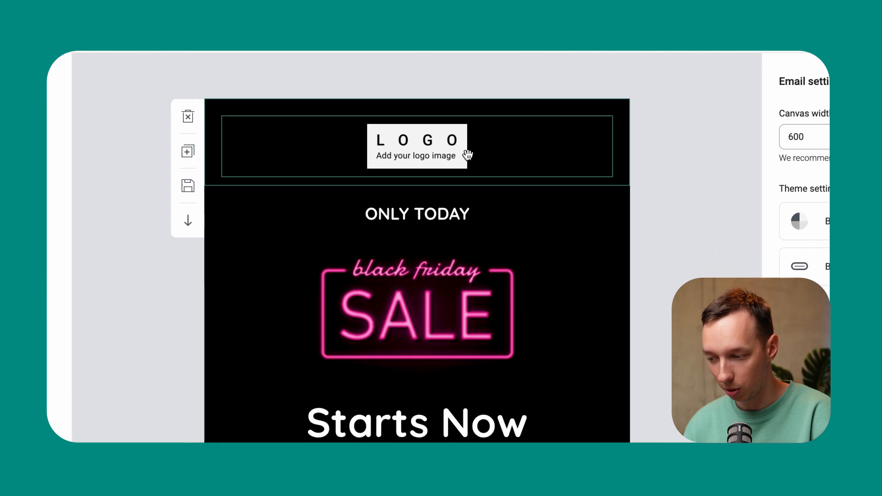
pyautogui.click(456, 158)
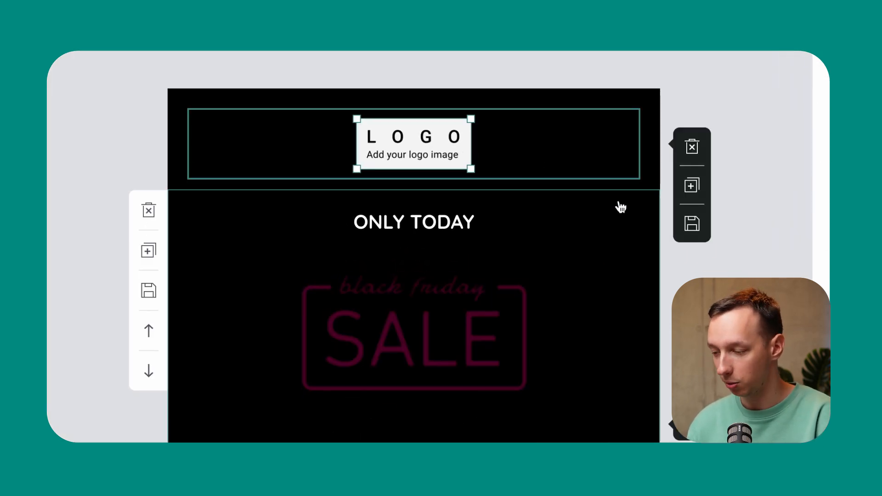
pyautogui.press('Escape')
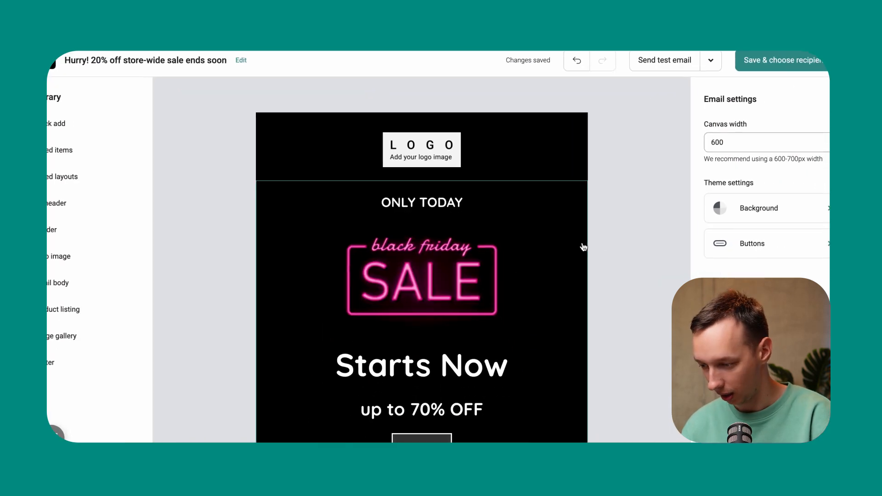
# Replace the product listing below the "/ Products on sale /" heading with a Product recommender item
pyautogui.scroll(-5, 652, 276)
pyautogui.scroll(-1, 576, 243)
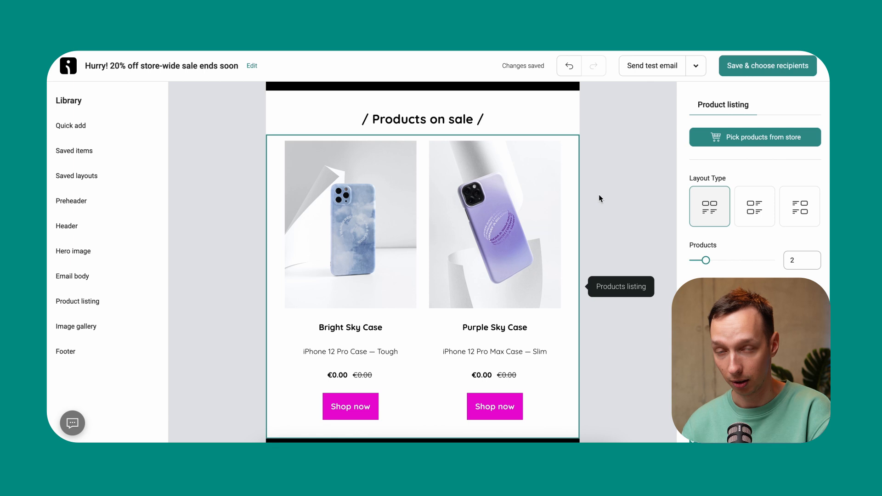
pyautogui.moveTo(253, 152)
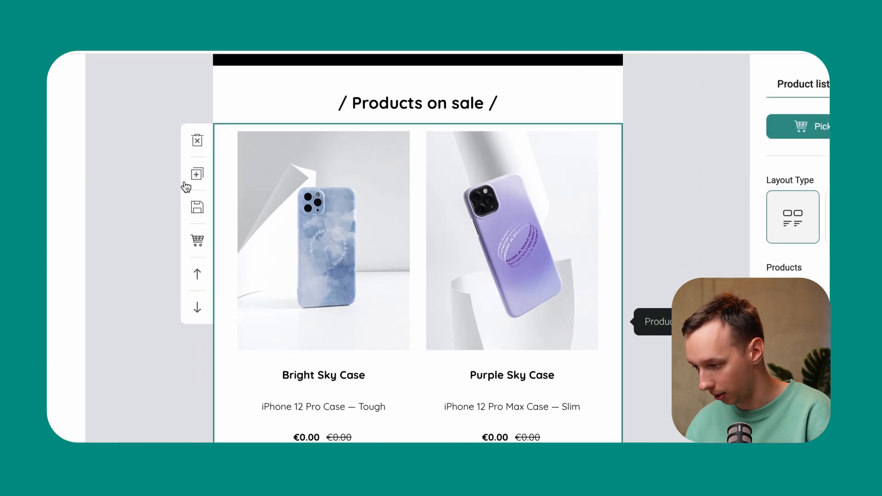
pyautogui.click(254, 148)
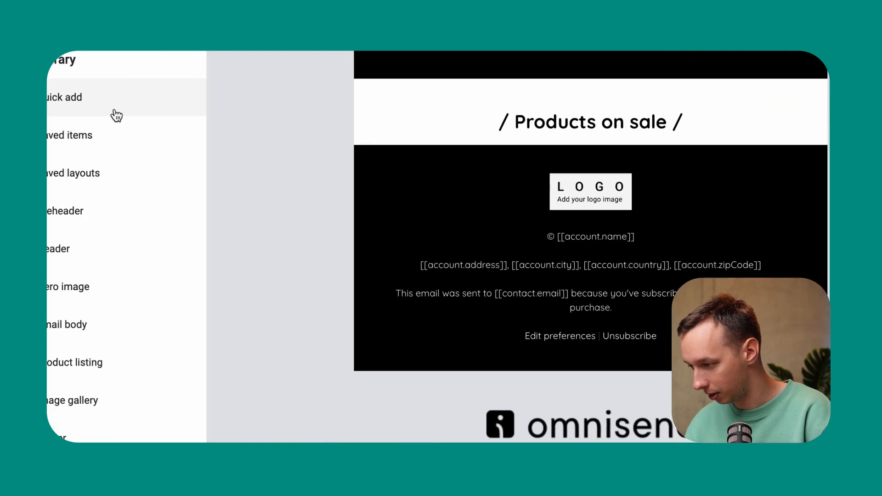
pyautogui.click(117, 116)
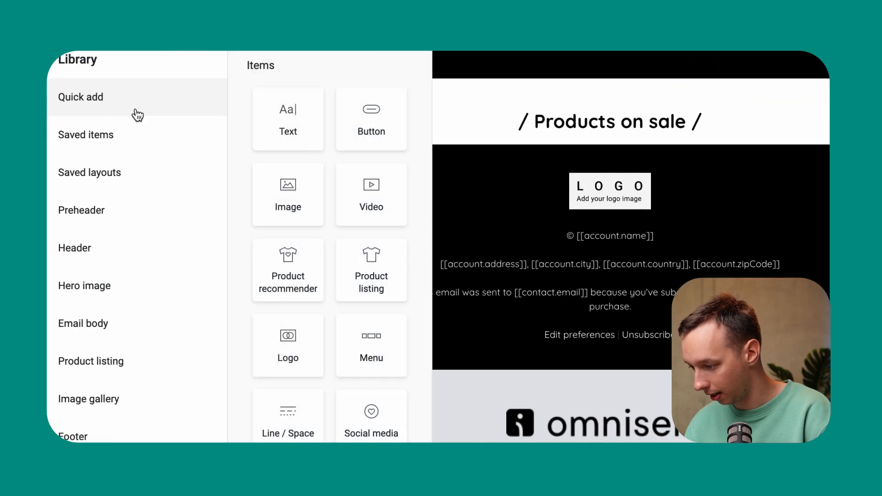
pyautogui.moveTo(317, 282); pyautogui.dragTo(556, 160)
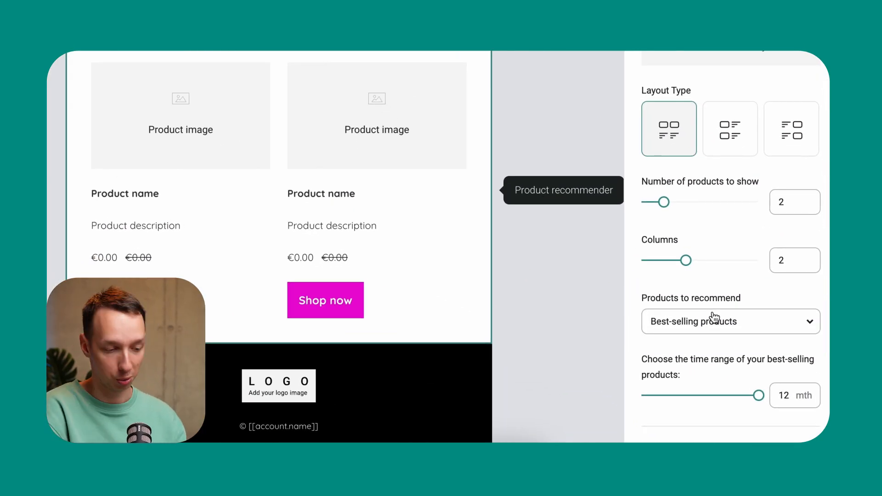
# Set the product recommender to recommend Most viewed products
pyautogui.click(699, 325)
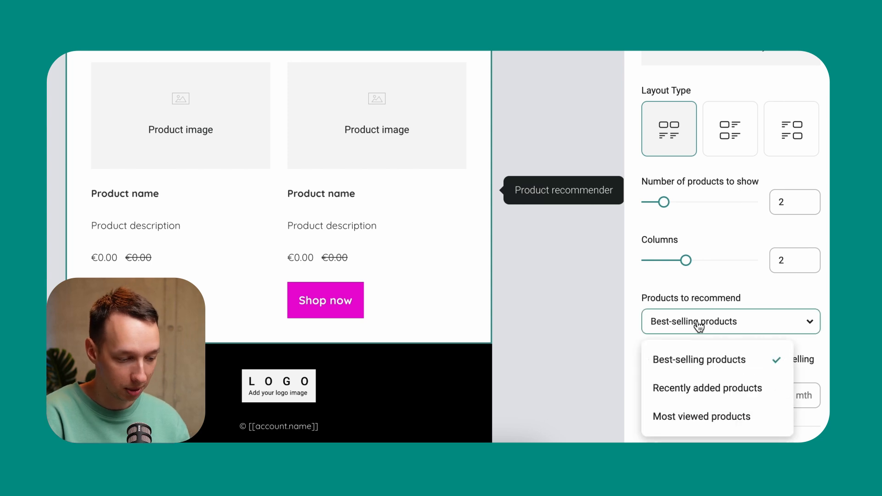
pyautogui.click(704, 421)
pyautogui.click(567, 322)
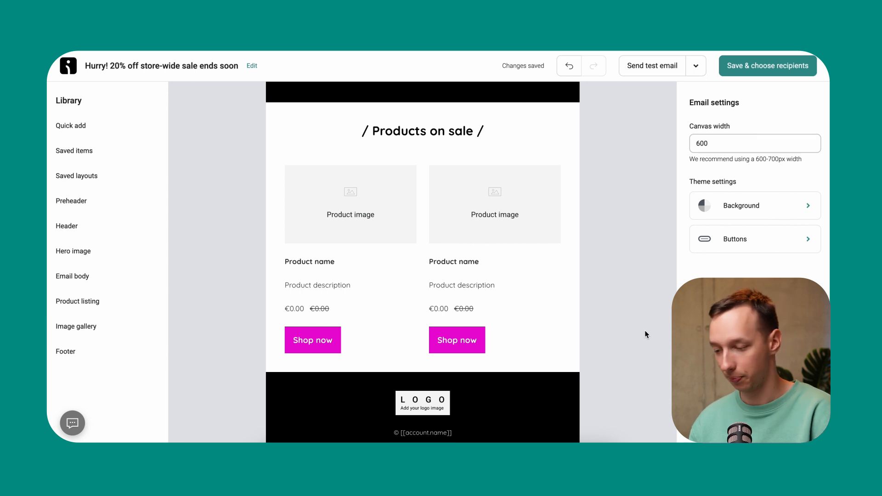
pyautogui.click(494, 235)
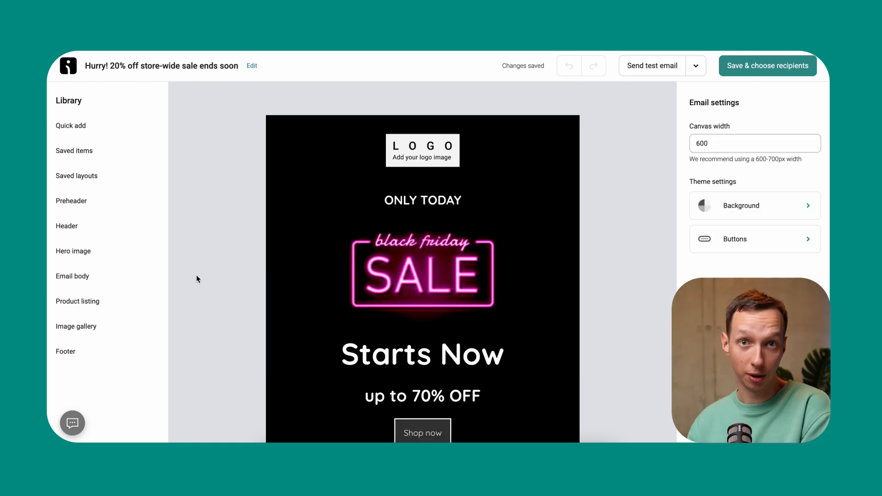
# Add a Social media item above the footer logo, enabling the LinkedIn icon and removing the Facebook icon
pyautogui.click(77, 134)
pyautogui.scroll(-6, 333, 255)
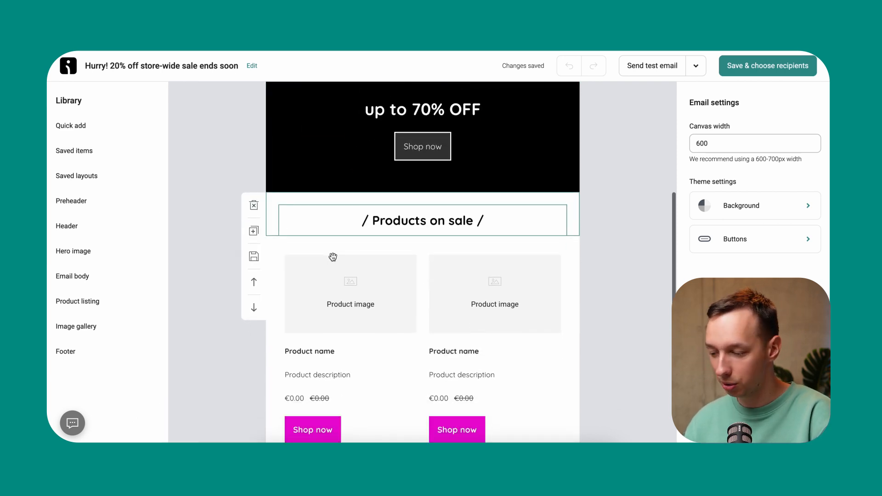
pyautogui.moveTo(101, 124)
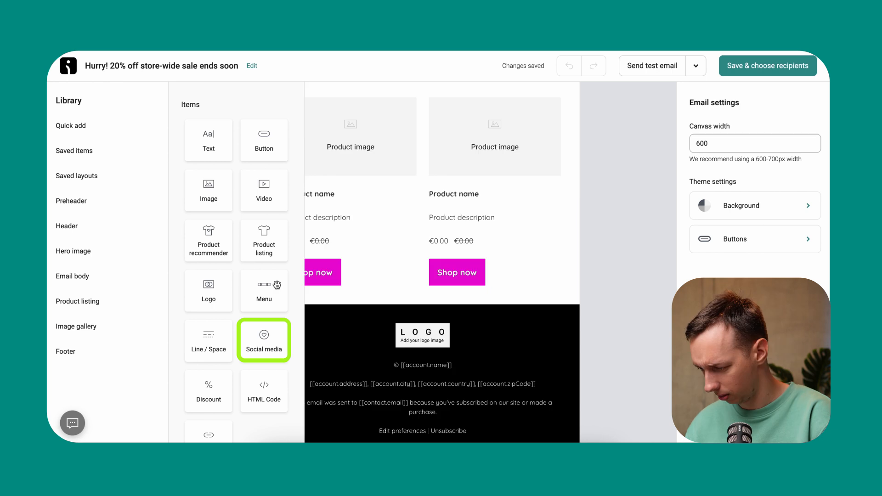
pyautogui.moveTo(260, 334); pyautogui.dragTo(395, 325)
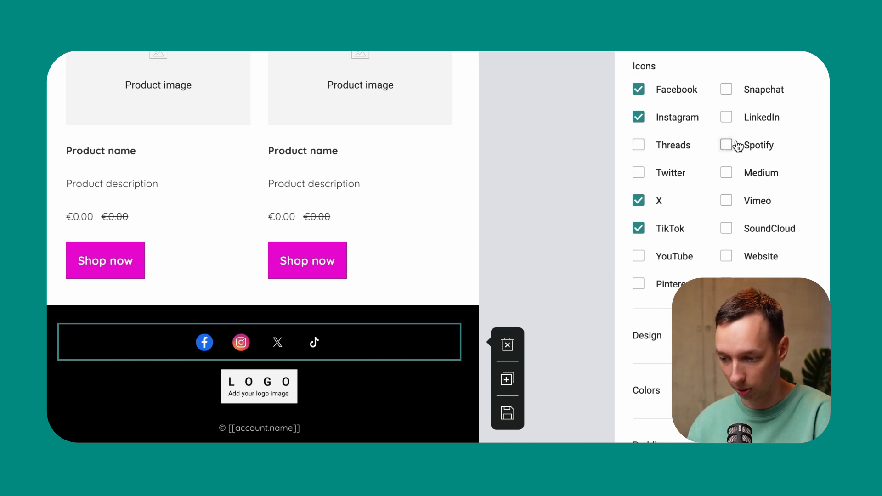
pyautogui.click(727, 117)
pyautogui.click(639, 89)
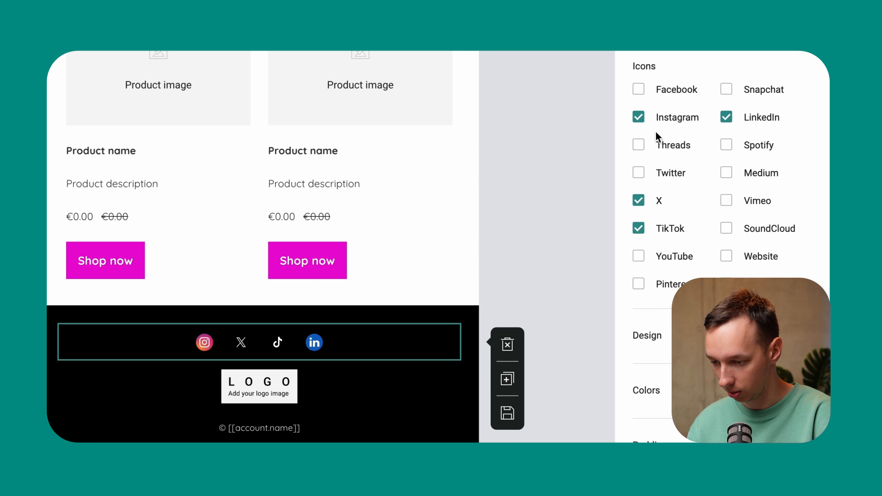
# Enable the YouTube icon in the footer's Social media item and leave the item's settings
pyautogui.click(639, 256)
pyautogui.click(262, 361)
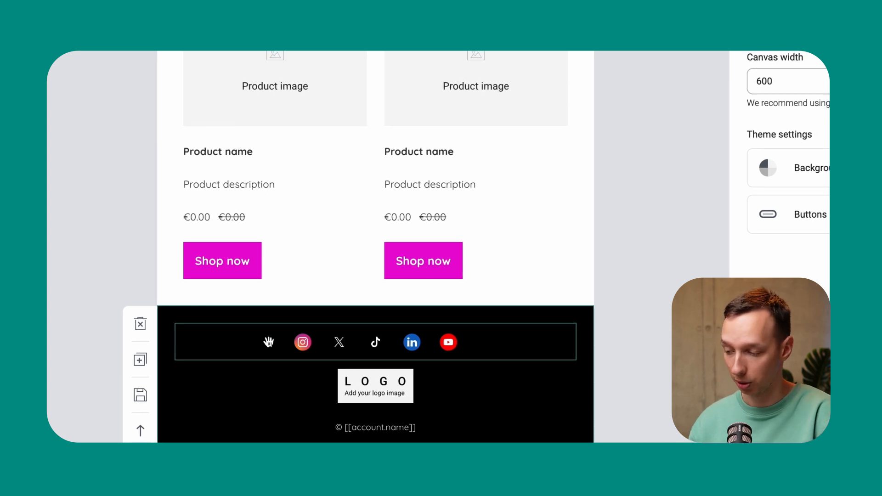
# Look through the email's theme settings for buttons and background, and return to the general email settings
pyautogui.scroll(10, 625, 261)
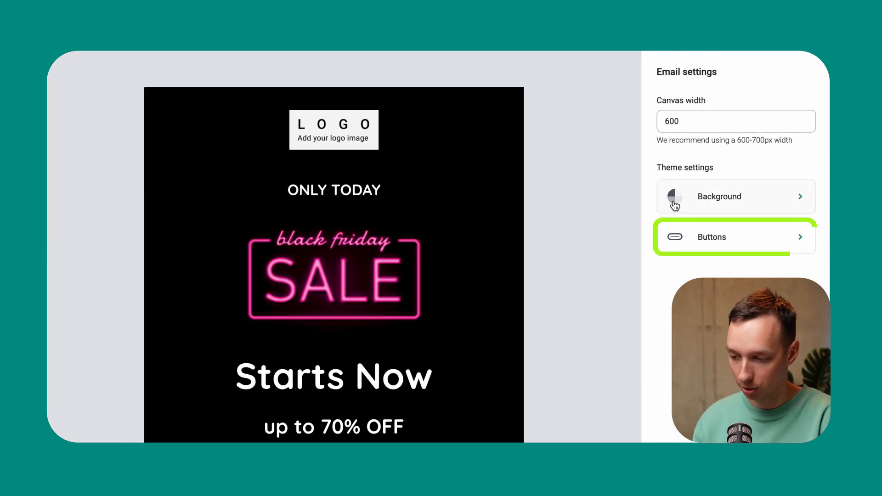
pyautogui.click(697, 248)
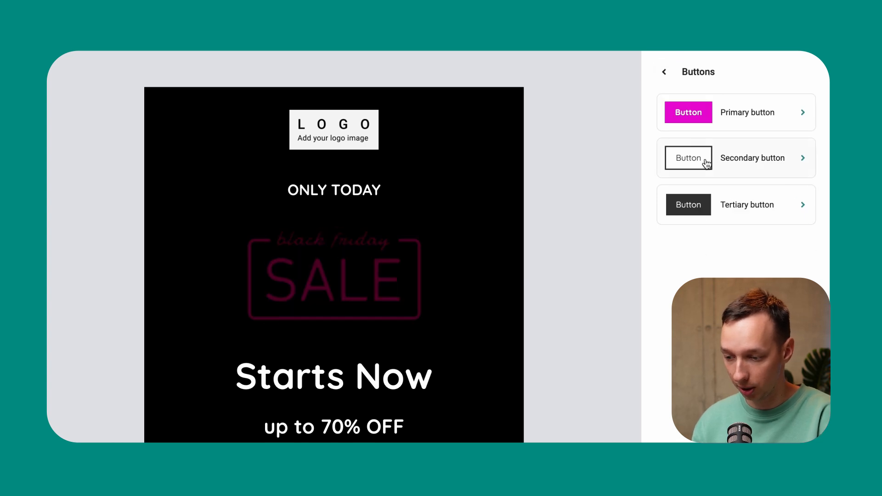
pyautogui.click(661, 70)
pyautogui.click(693, 196)
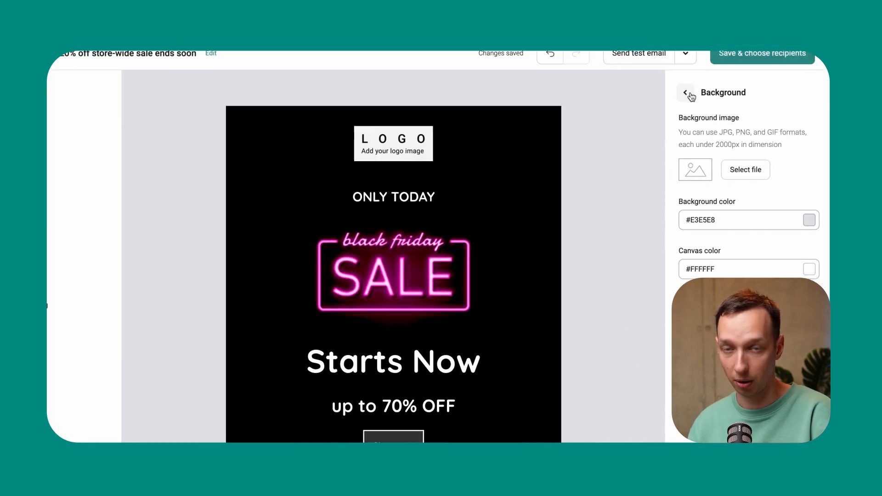
pyautogui.click(689, 94)
# Check the lower part of the email, save it and proceed to choosing recipients
pyautogui.scroll(-8, 630, 223)
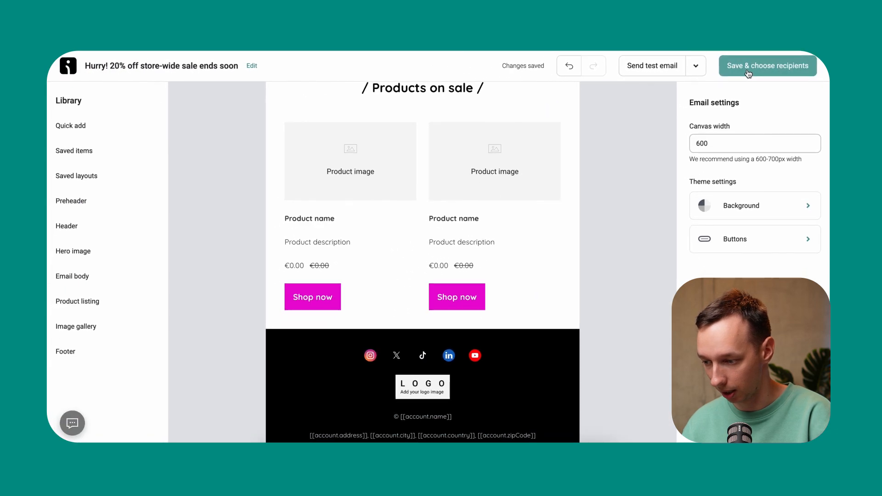
pyautogui.click(730, 70)
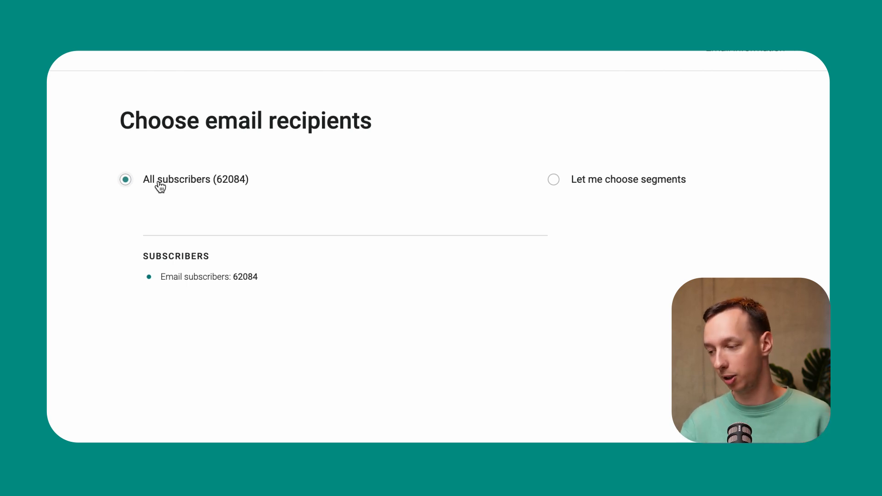
# Switch the recipients to chosen segments and check which segments are available to send to
pyautogui.click(586, 183)
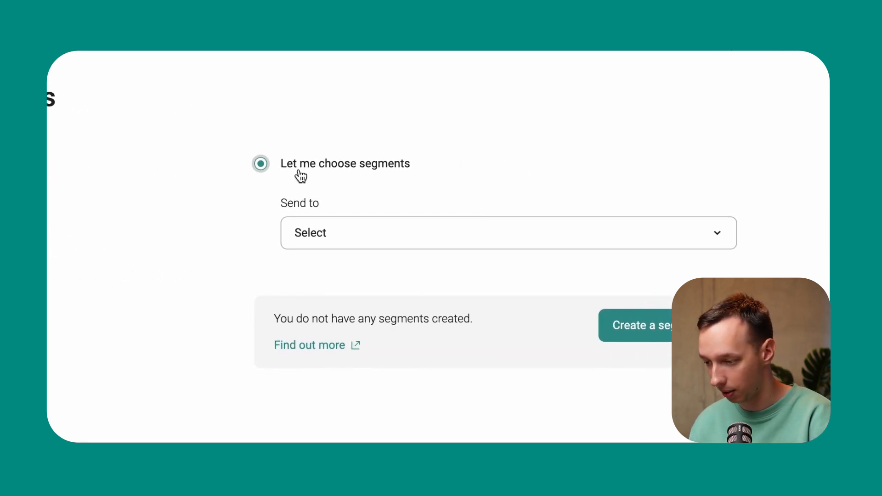
pyautogui.click(308, 231)
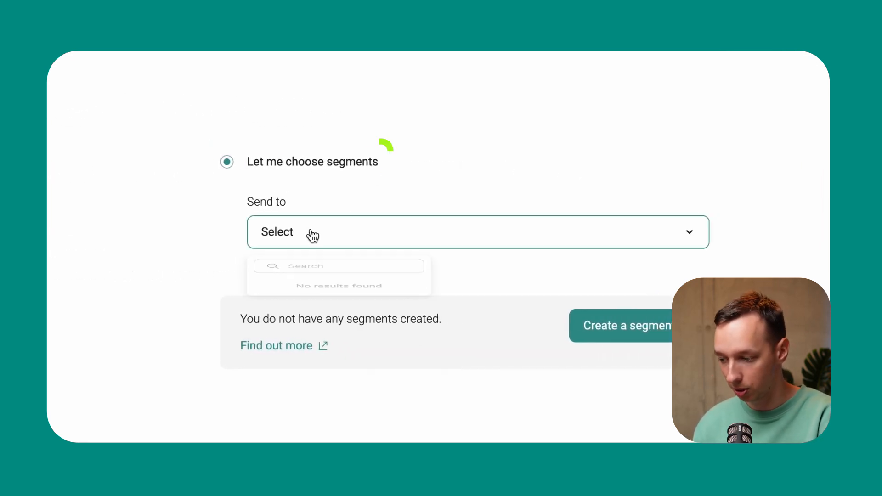
pyautogui.click(480, 279)
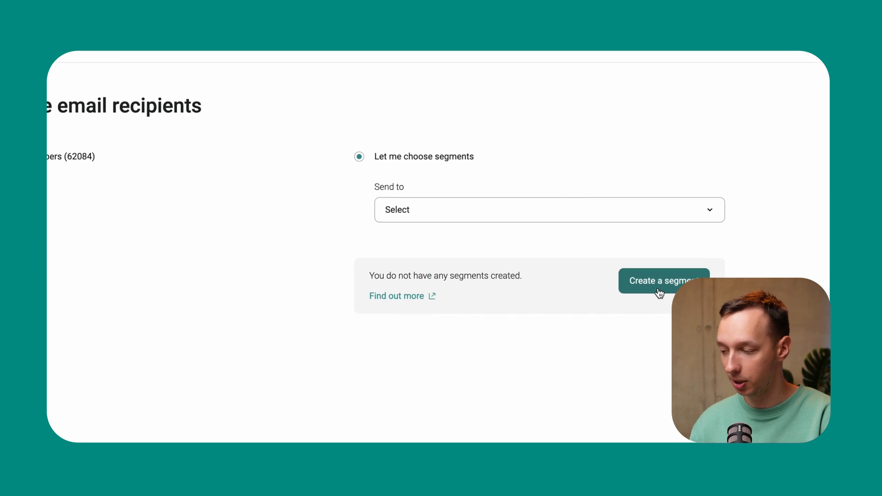
# Choose All subscribers as the email recipients and look over the campaign's settings on the review page
pyautogui.click(170, 161)
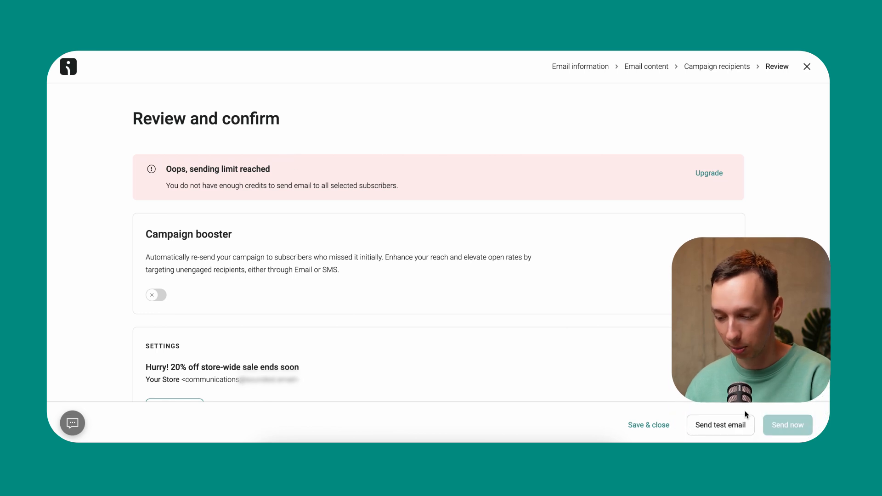
pyautogui.scroll(-6, 520, 328)
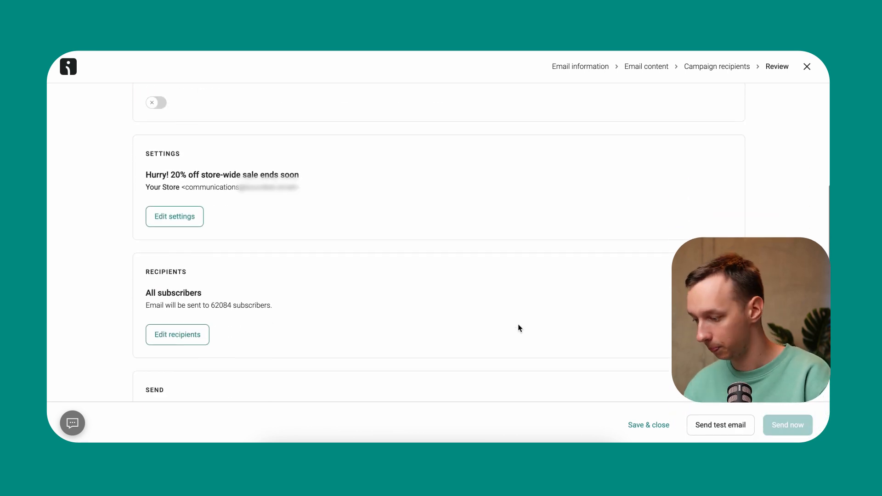
pyautogui.scroll(6, 519, 317)
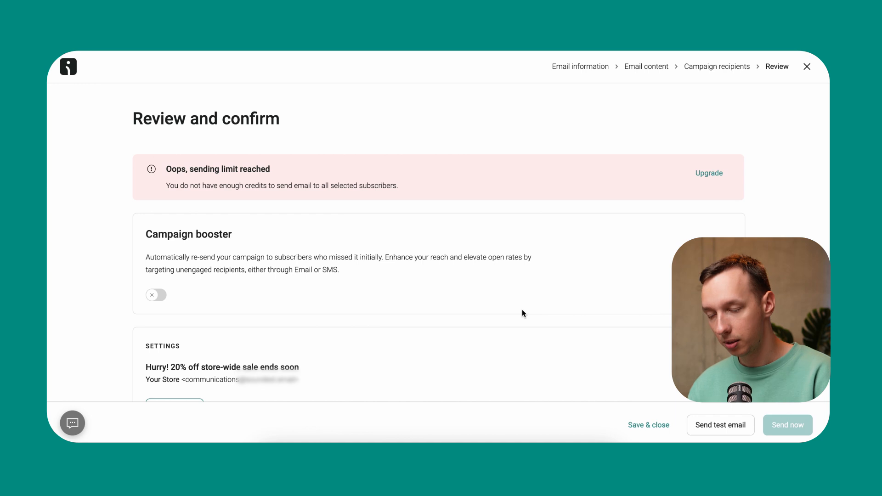